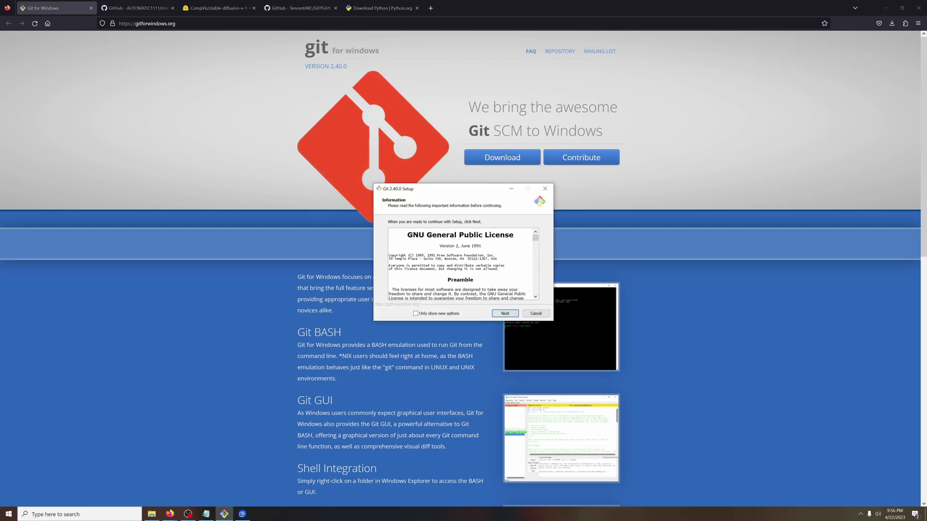
Accept the license and enable Windows Explorer integration with Bash and GUI entries
click(502, 315)
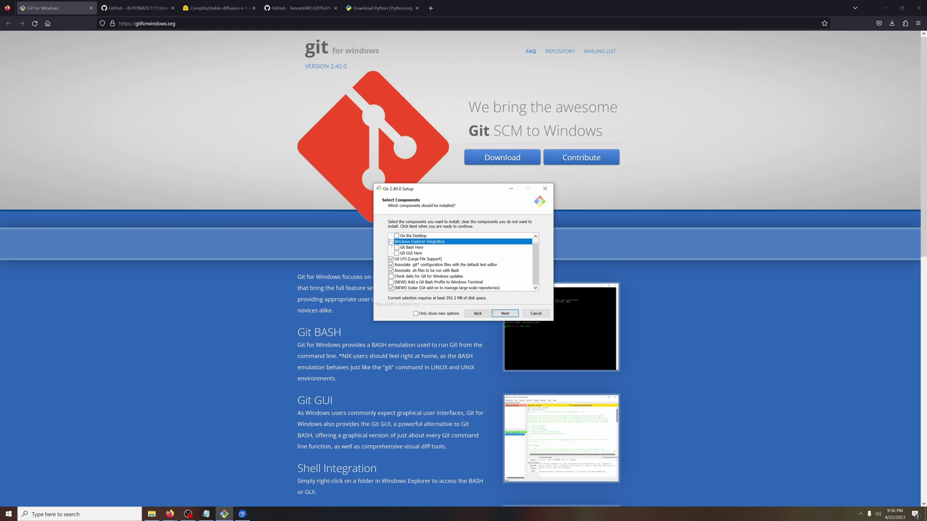
click(391, 241)
click(502, 315)
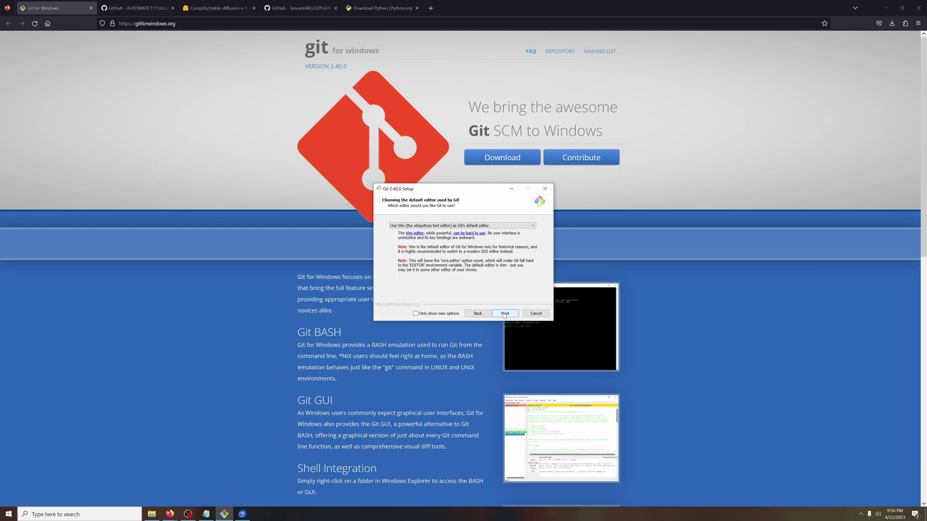
Keep the default editor, branch, PATH, SSH, OpenSSL, line-ending, terminal, pull and credential options
click(504, 315)
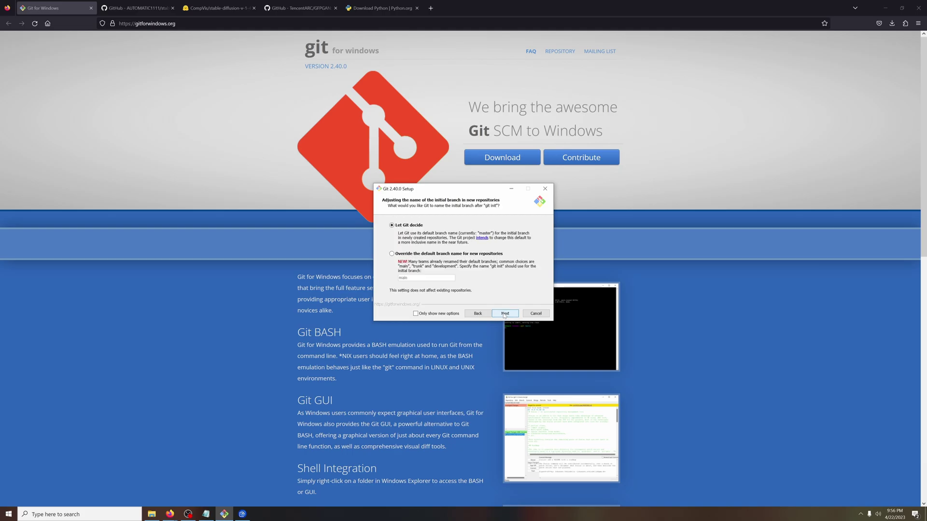
click(503, 315)
click(503, 315)
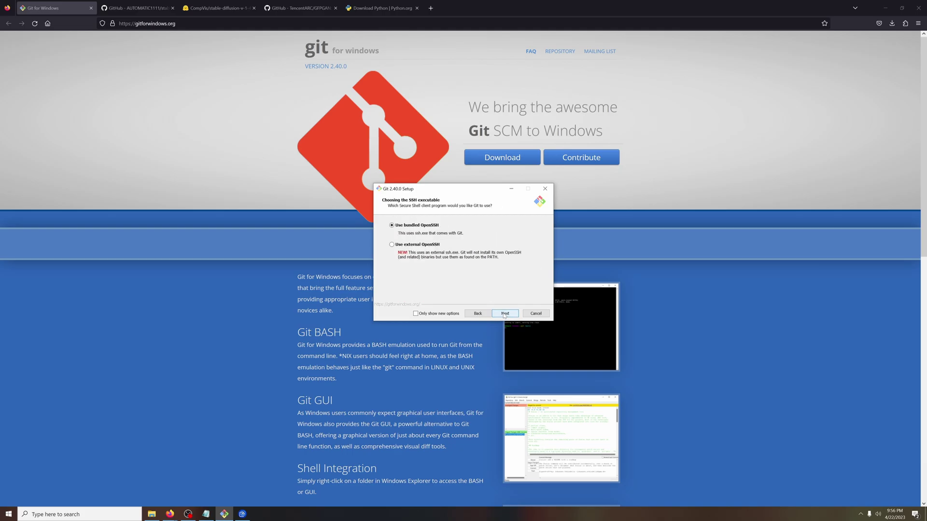
click(504, 315)
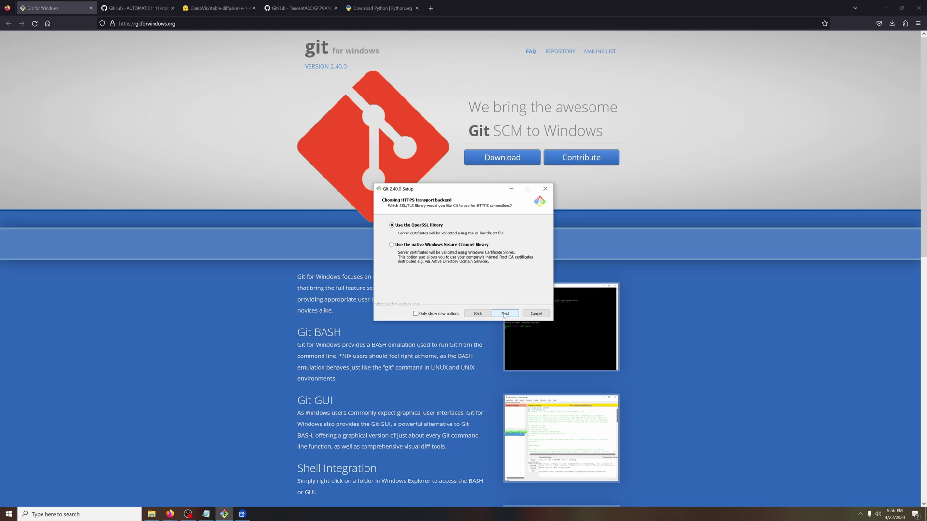
click(504, 315)
click(504, 314)
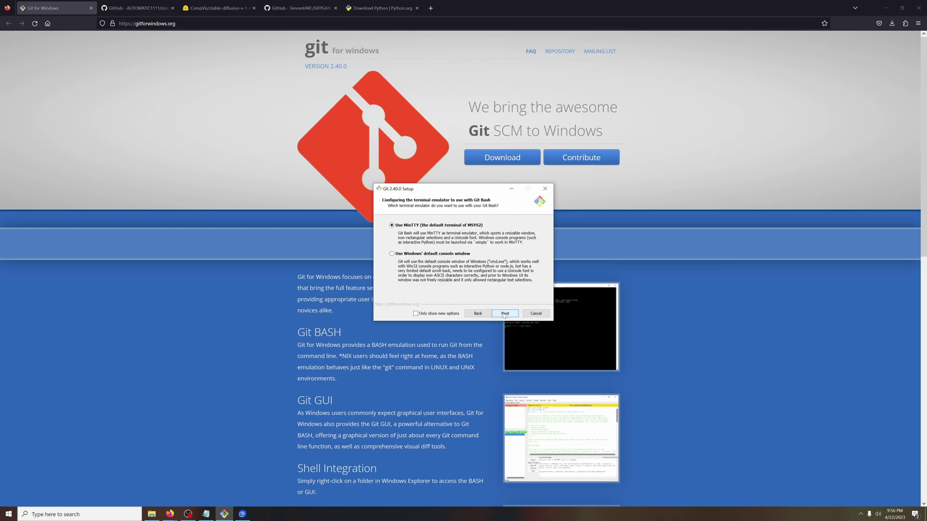
click(504, 314)
click(504, 315)
click(503, 315)
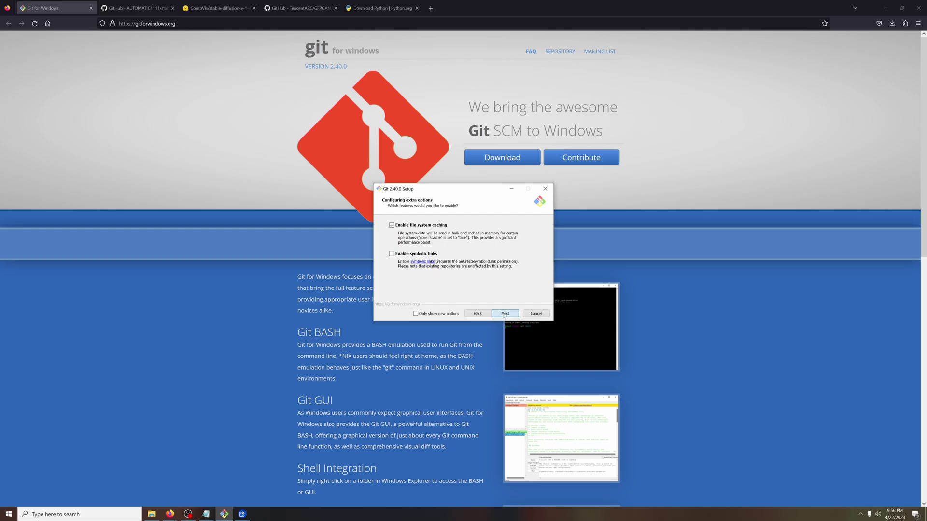
click(504, 315)
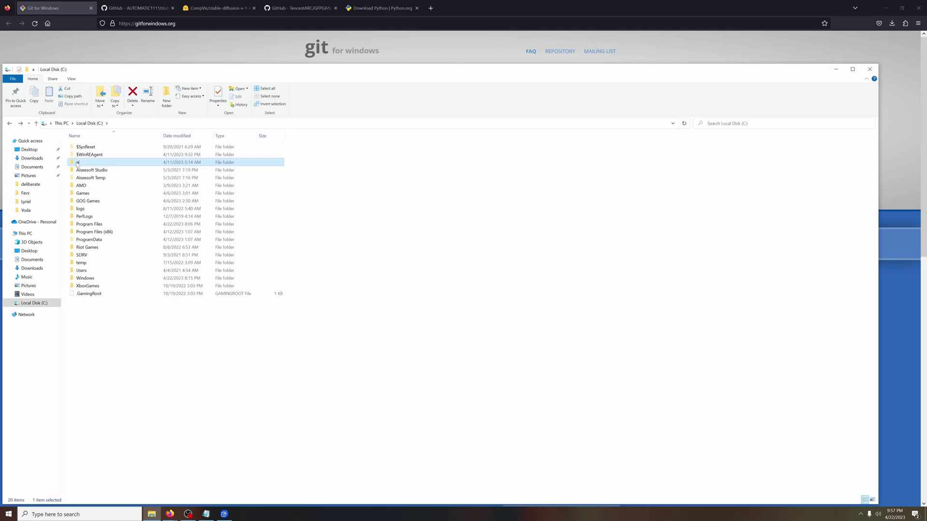
Open the ai folder on C: and copy its path C:\ai from the address bar
ctrl+click(83, 165)
double_click(83, 162)
click(141, 123)
key(ctrl+c)
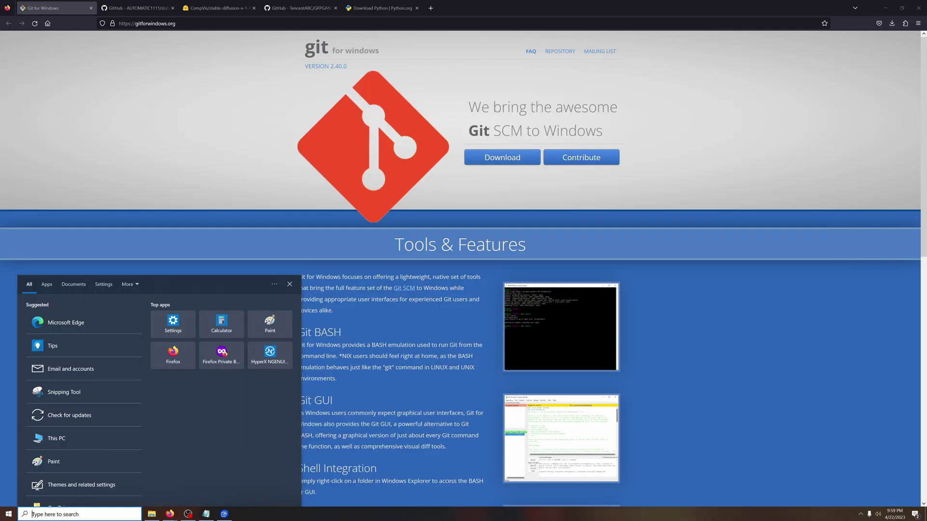
Launch Git Bash and enter cd followed by the pasted C:\ai path
text(git)
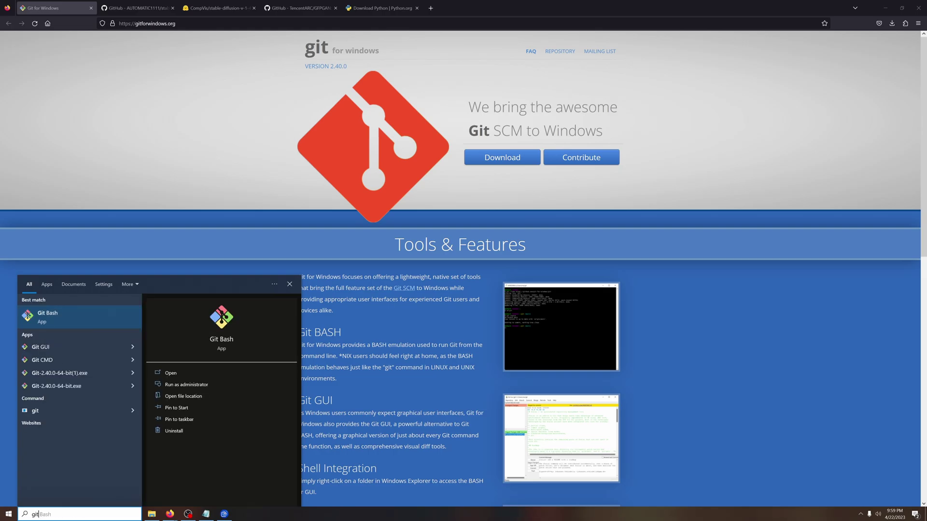
click(73, 319)
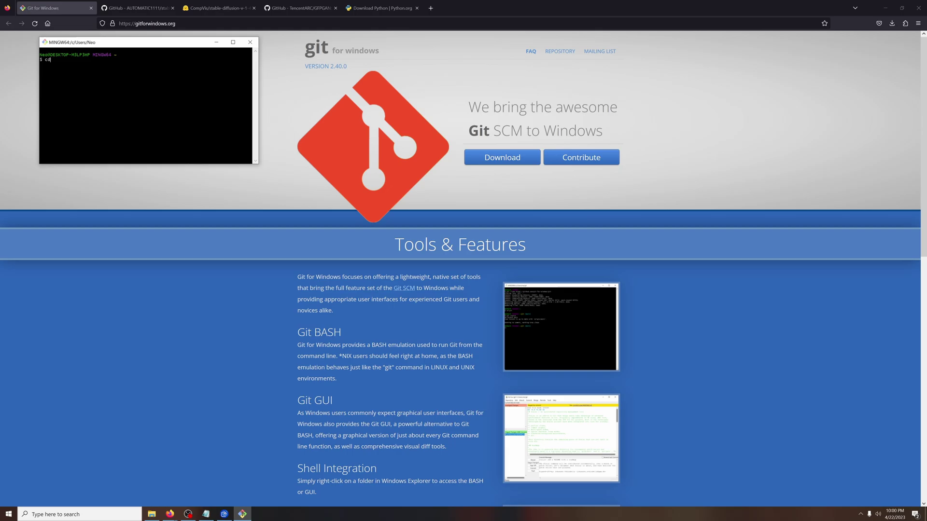
text(cd)
right_click(63, 57)
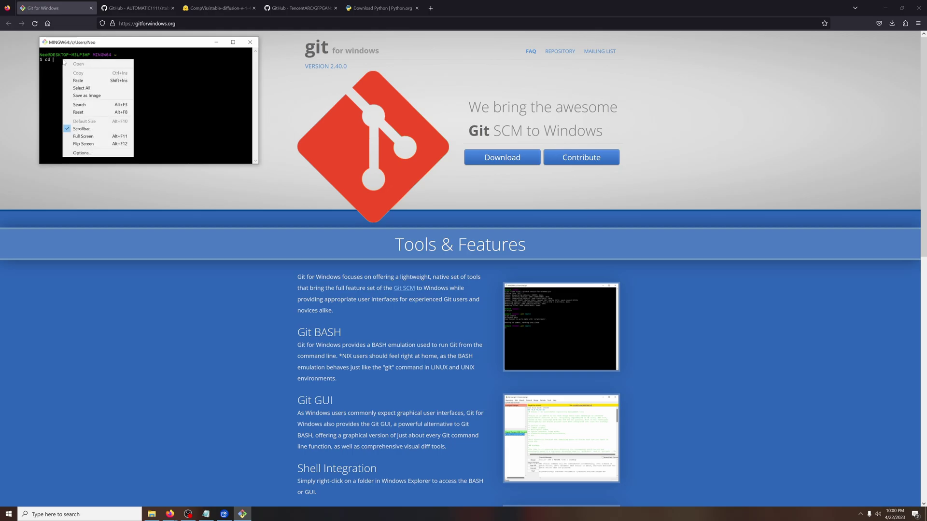
click(82, 80)
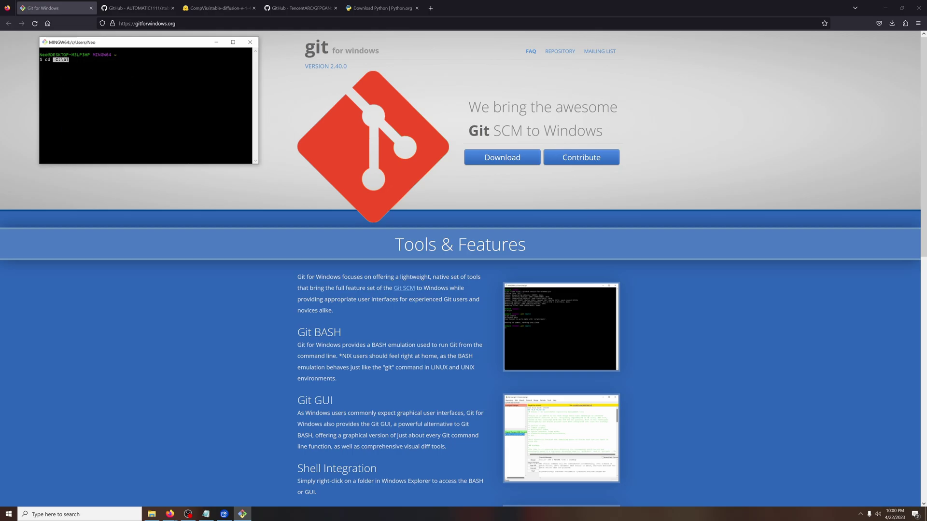
click(133, 6)
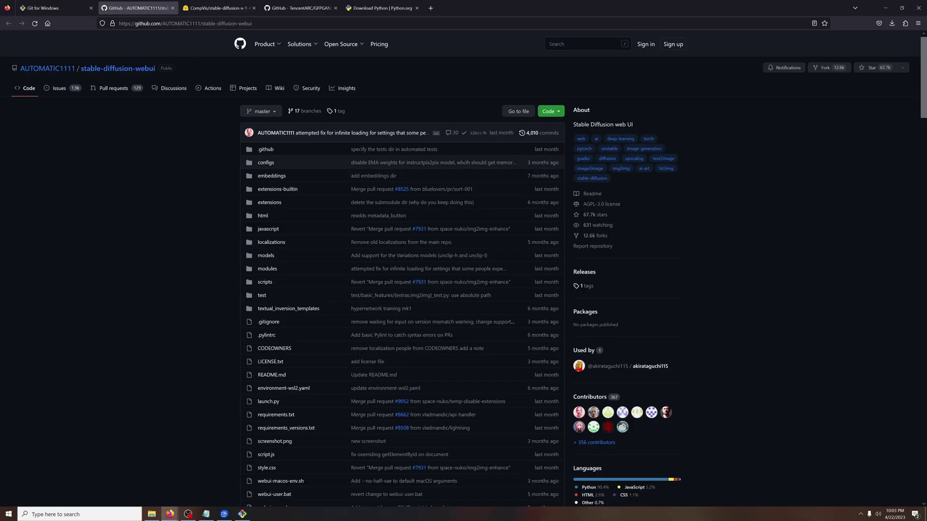
Copy the stable-diffusion-webui HTTPS clone URL and paste it after git clone in Git Bash
click(549, 110)
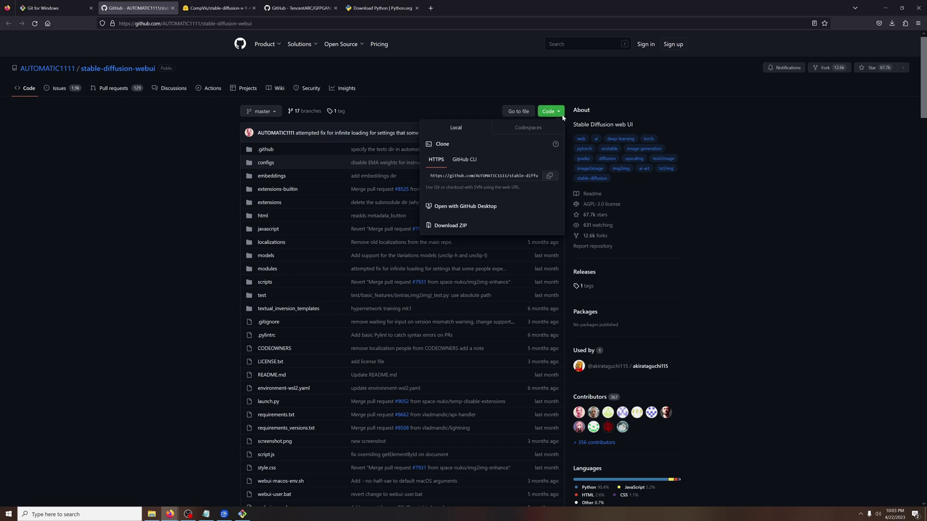
click(551, 178)
click(242, 514)
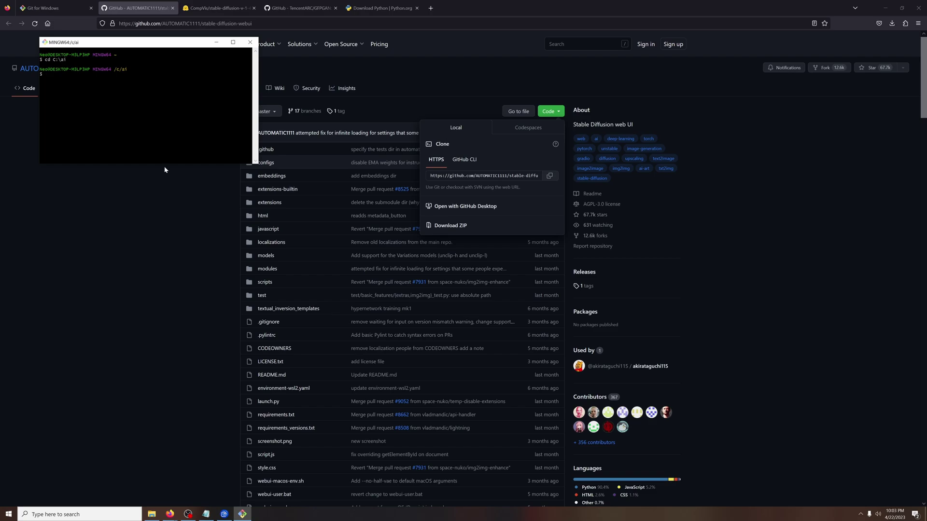
text(git clone)
right_click(76, 76)
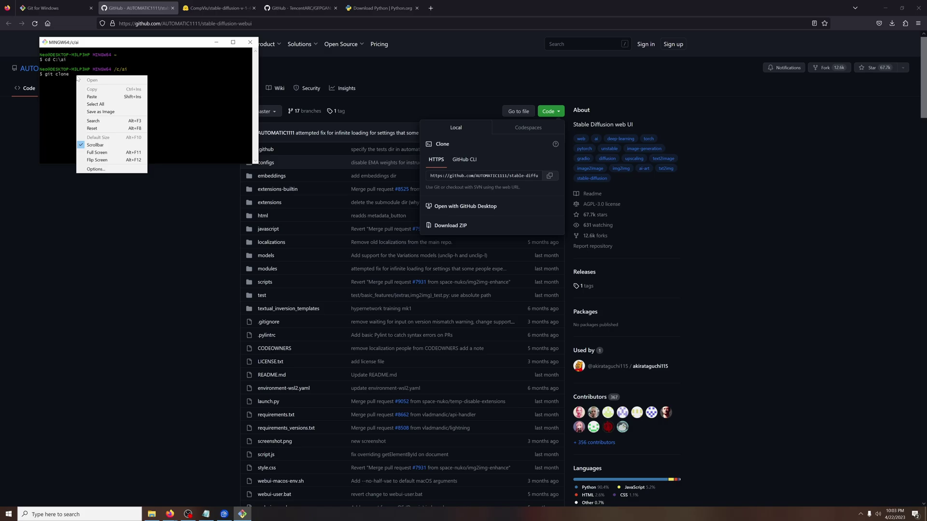
click(91, 96)
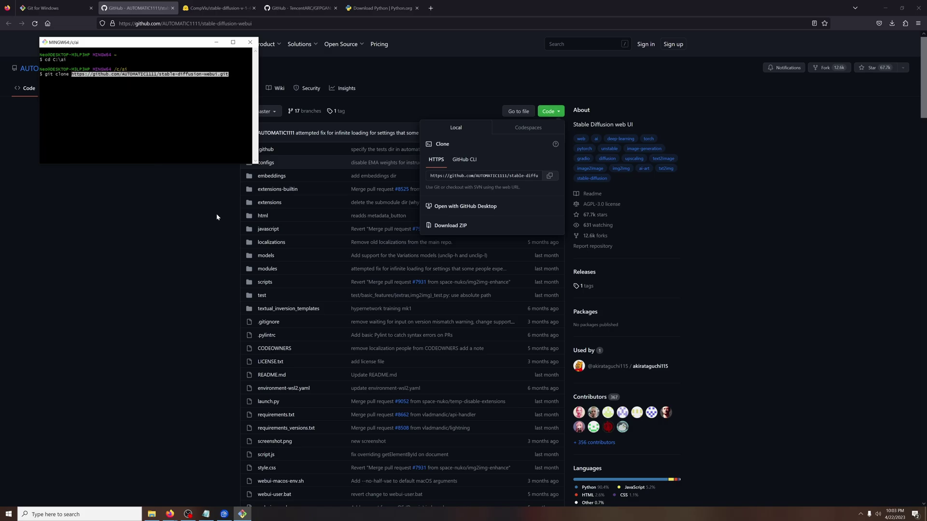
click(211, 229)
key(ctrl+Tab)
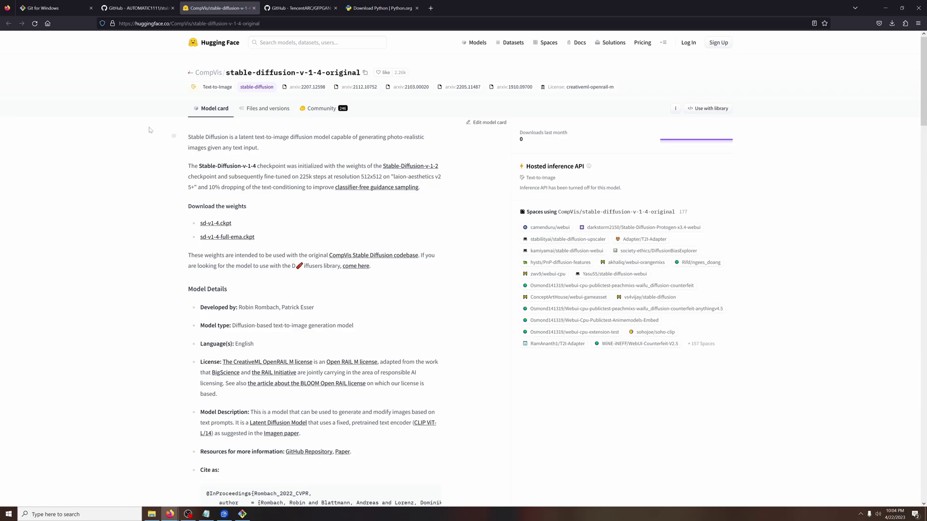
Download the sd-v1-4.ckpt weights from the stable-diffusion-v-1-4-original model page
key(ctrl+l)
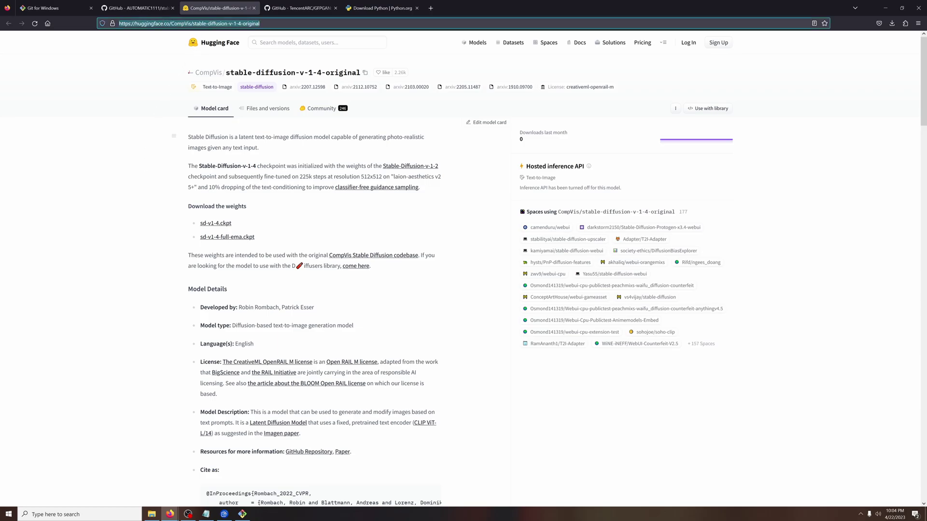
click(145, 161)
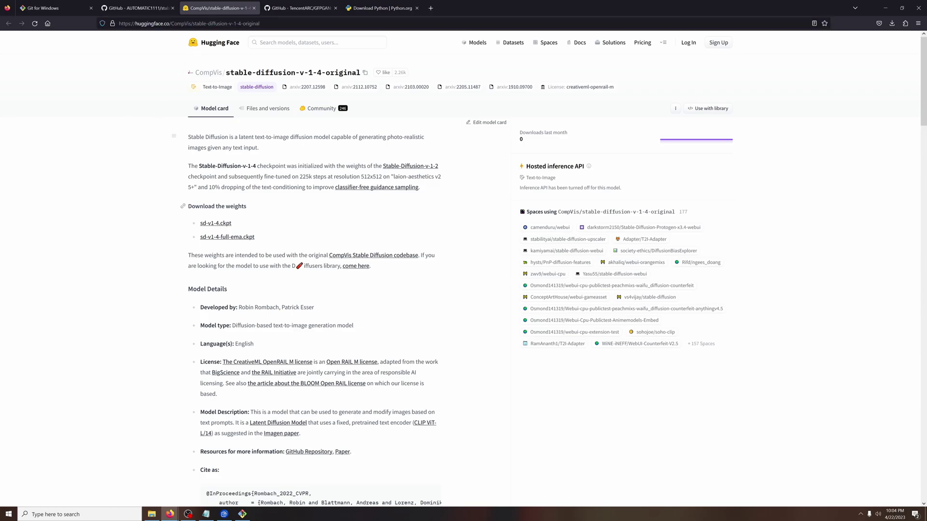
click(214, 226)
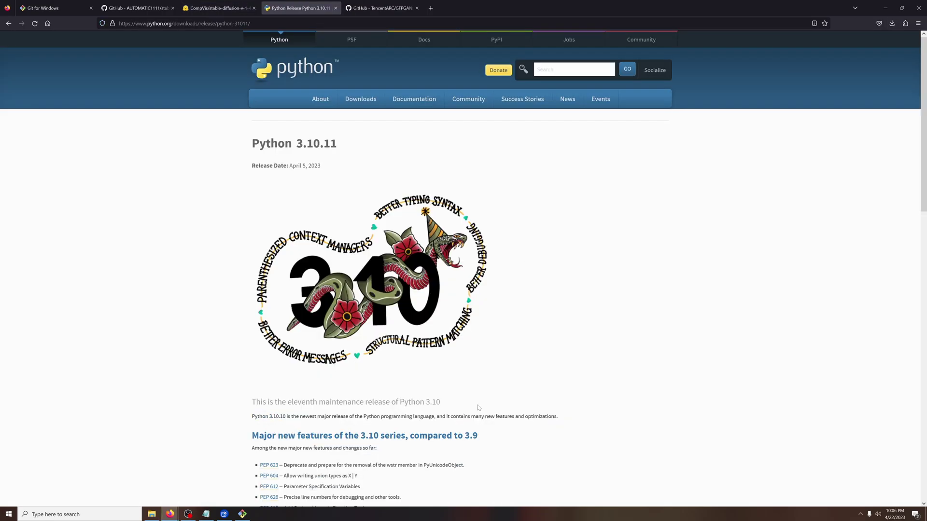
Download the Python 3.10.11 Windows installer (64-bit) from the Files table
scroll(477, 407, down, 8)
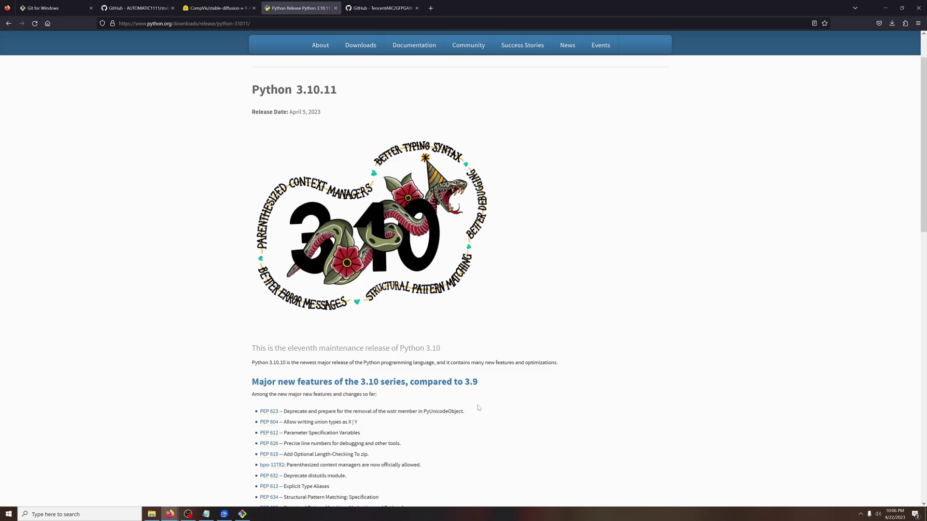
scroll(478, 407, down, 5)
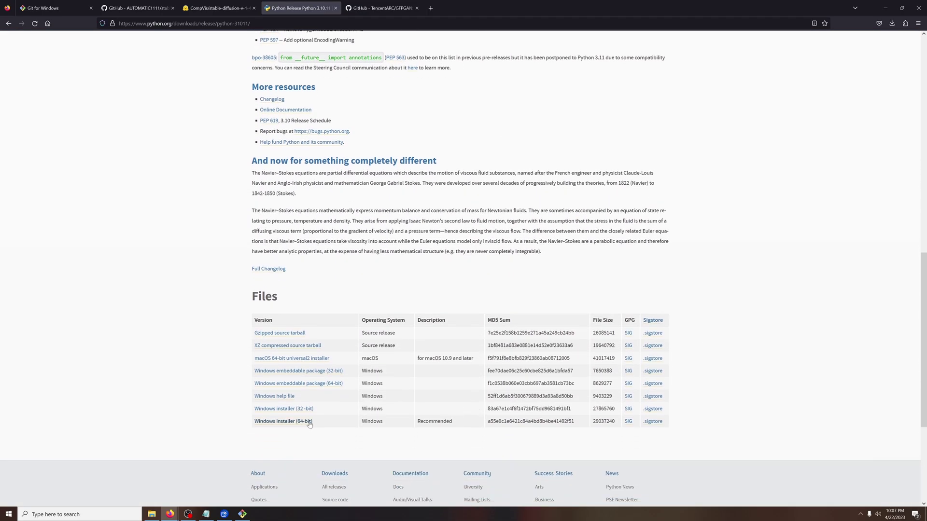
click(265, 424)
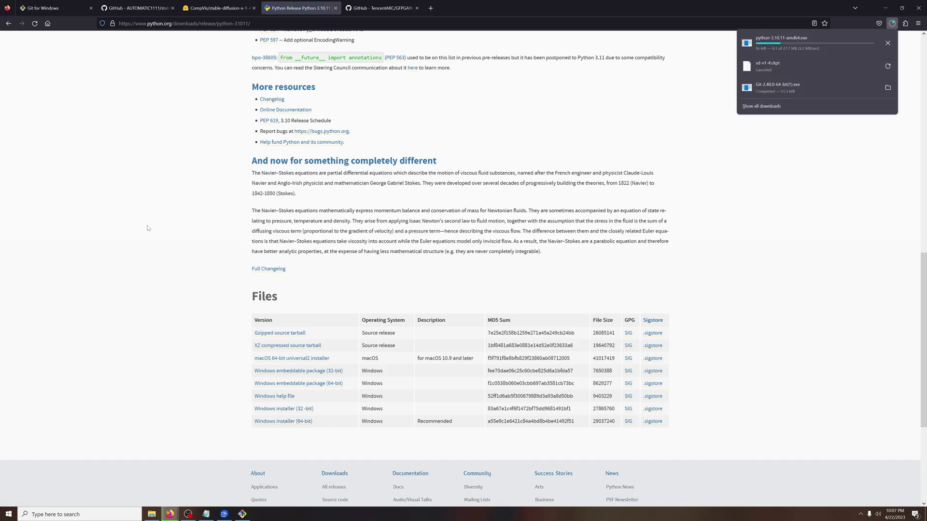
key(ctrl+Tab)
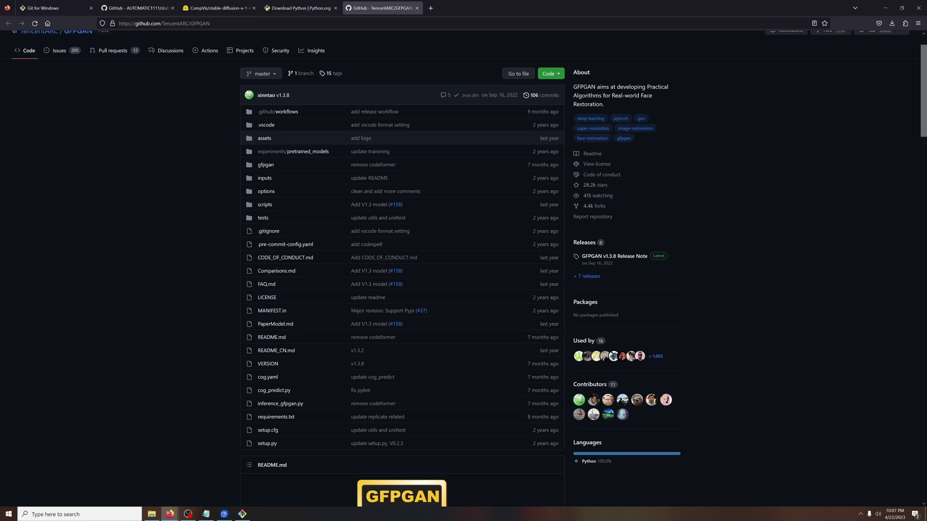
Download the GFPGAN V1.4 model via the link in the README Updates list
key(ctrl+l)
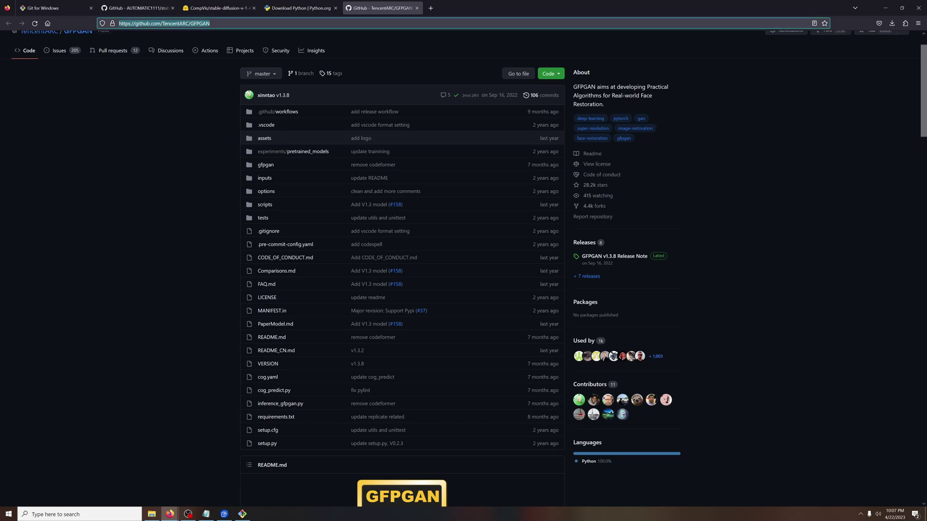
click(202, 242)
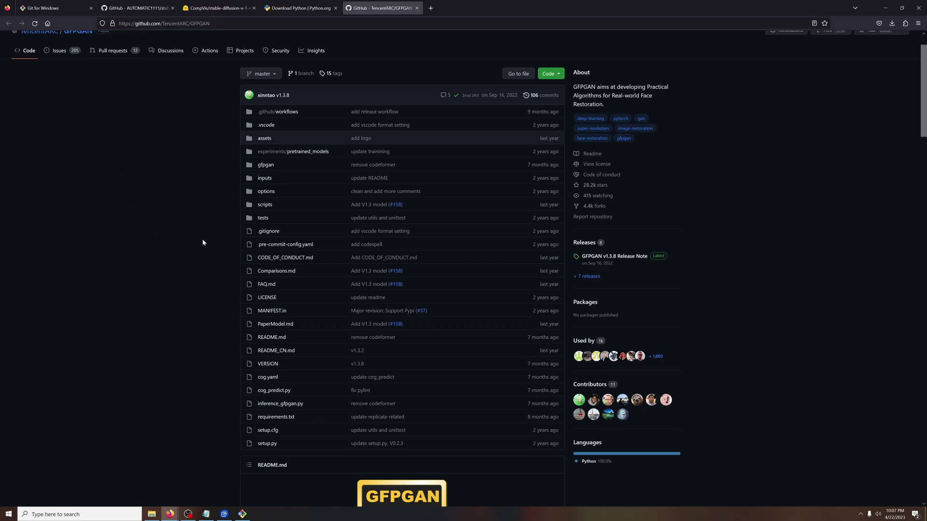
scroll(203, 242, down, 5)
scroll(203, 242, down, 1)
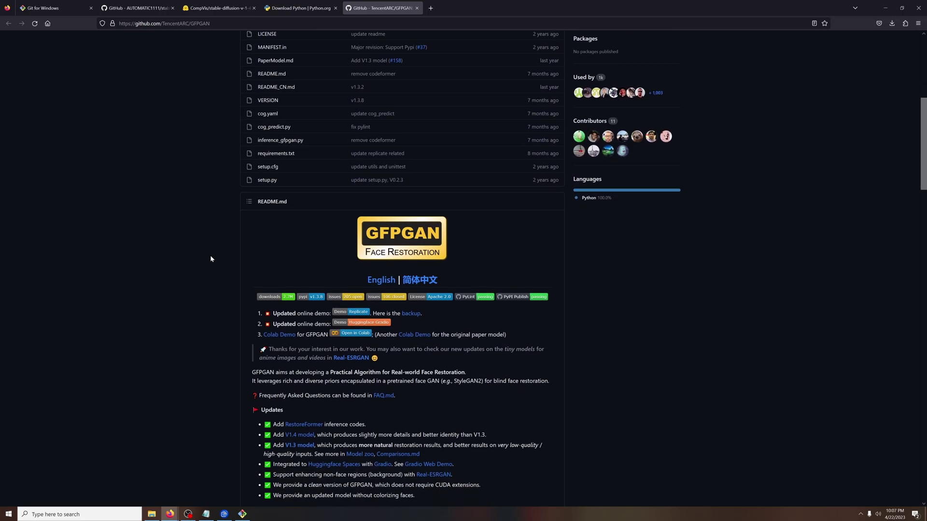
click(307, 436)
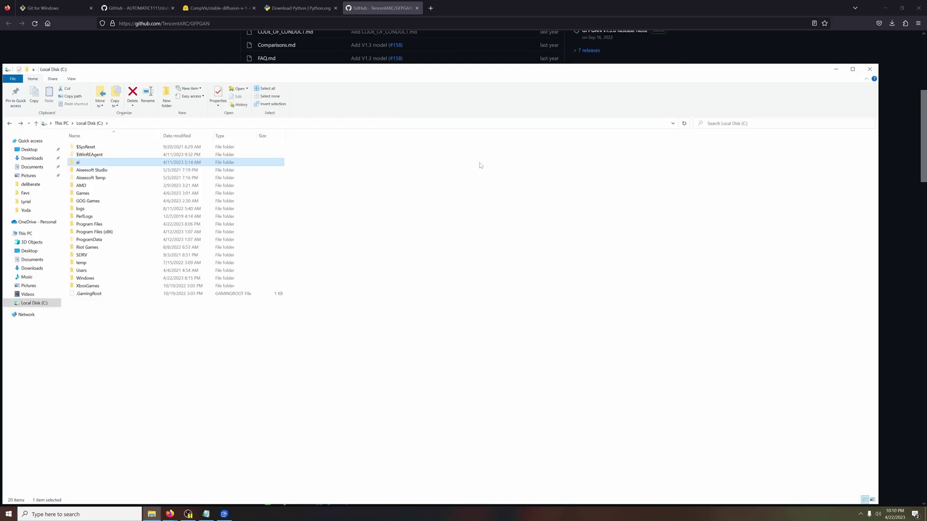
Browse to C:\ai\stable-diffusion-webui and locate the GFPGANv1.4.pth file
key(alt+Up)
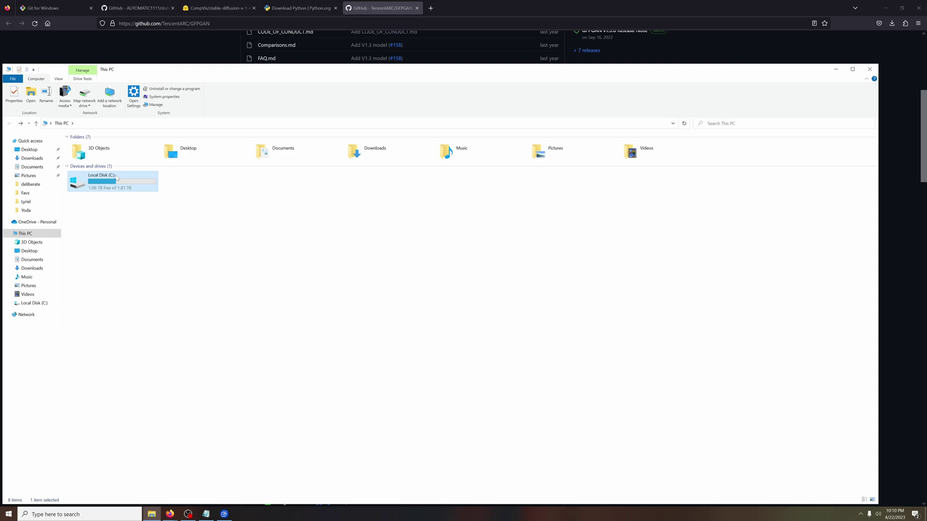
double_click(100, 183)
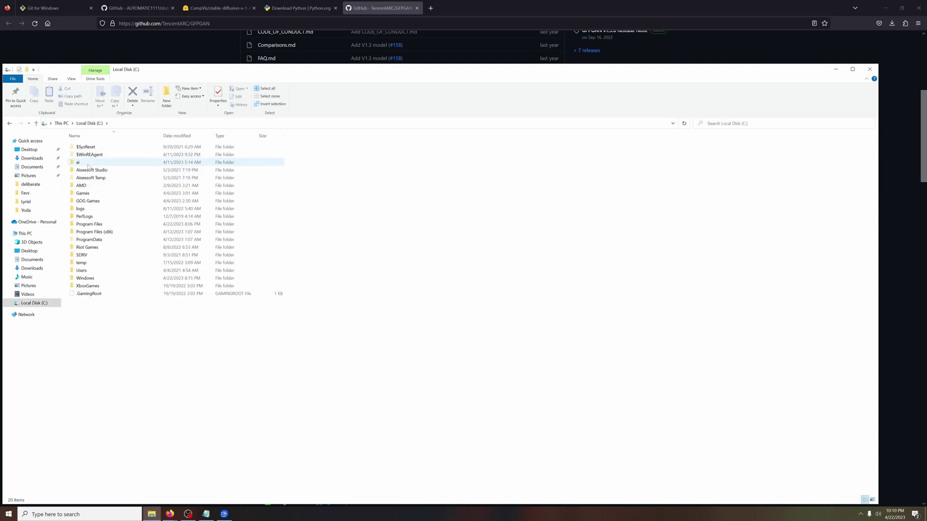
double_click(88, 167)
double_click(99, 147)
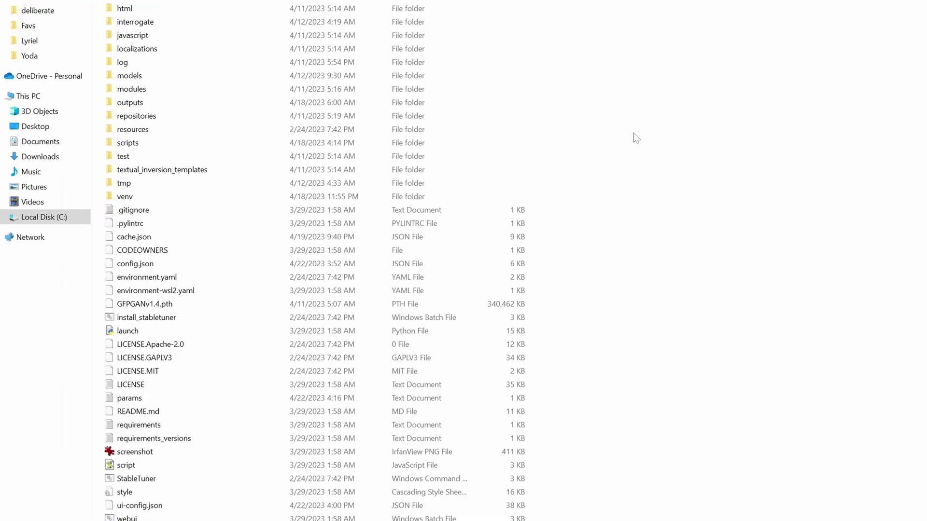
scroll(373, 276, down, 1)
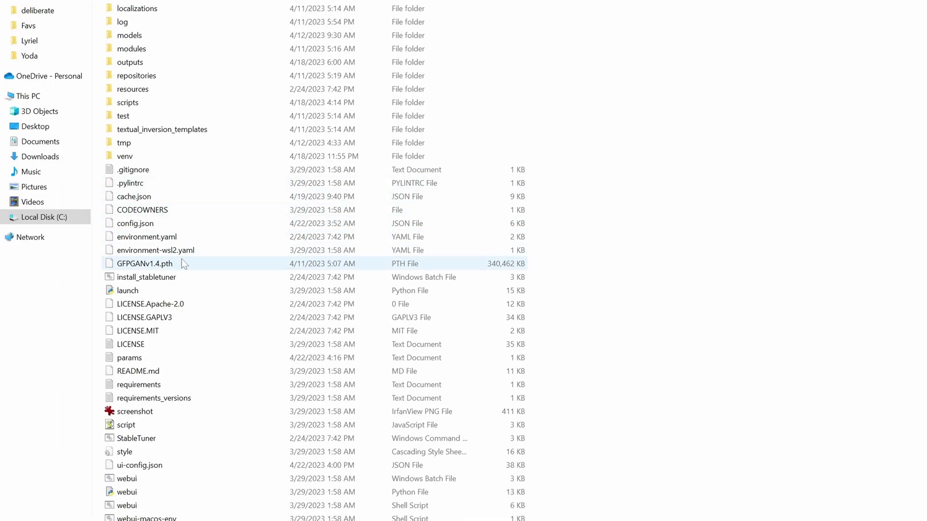
mouse_move(173, 268)
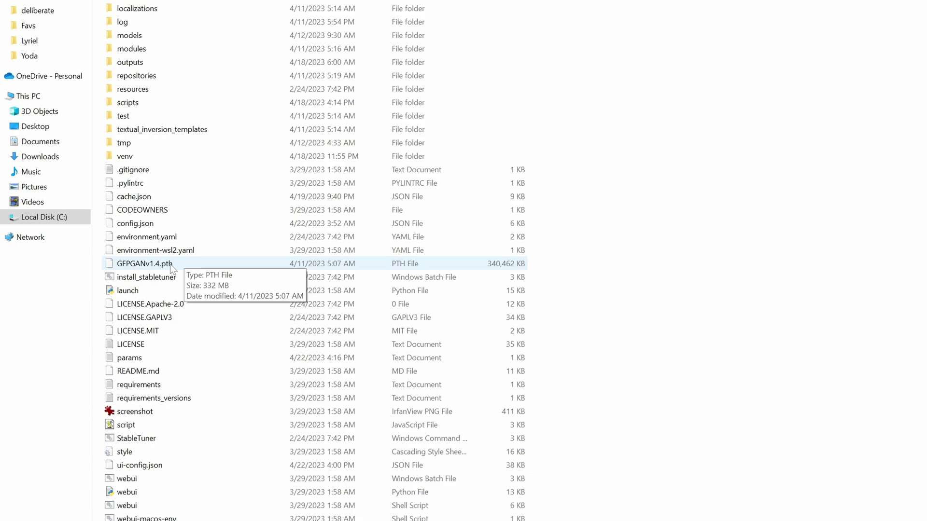
click(172, 264)
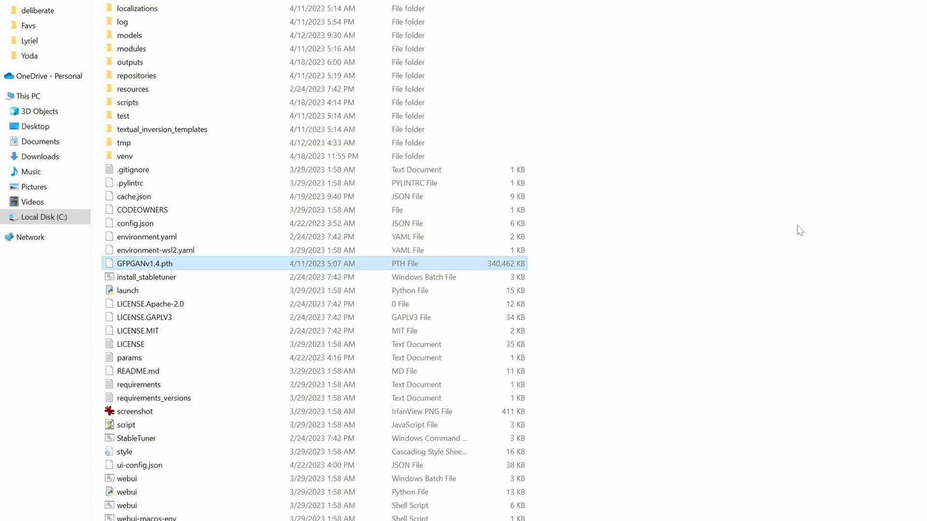
double_click(118, 38)
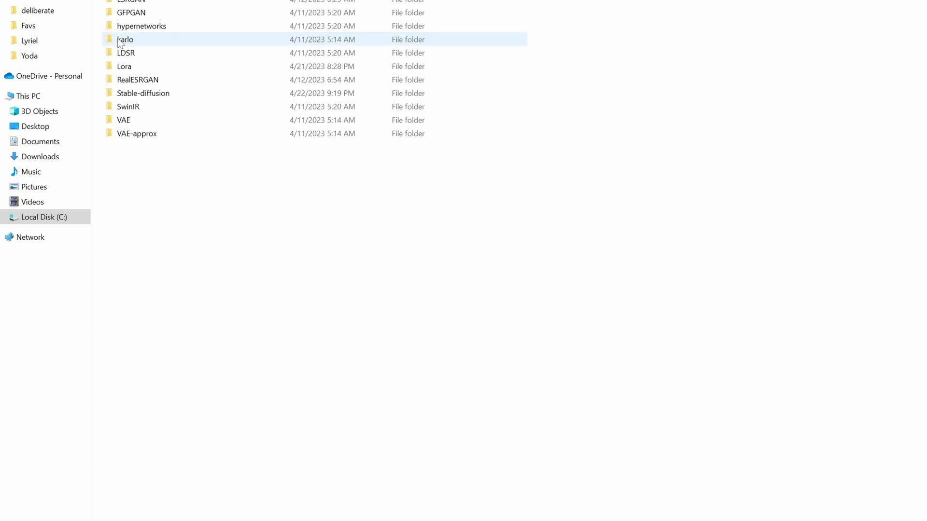
double_click(143, 93)
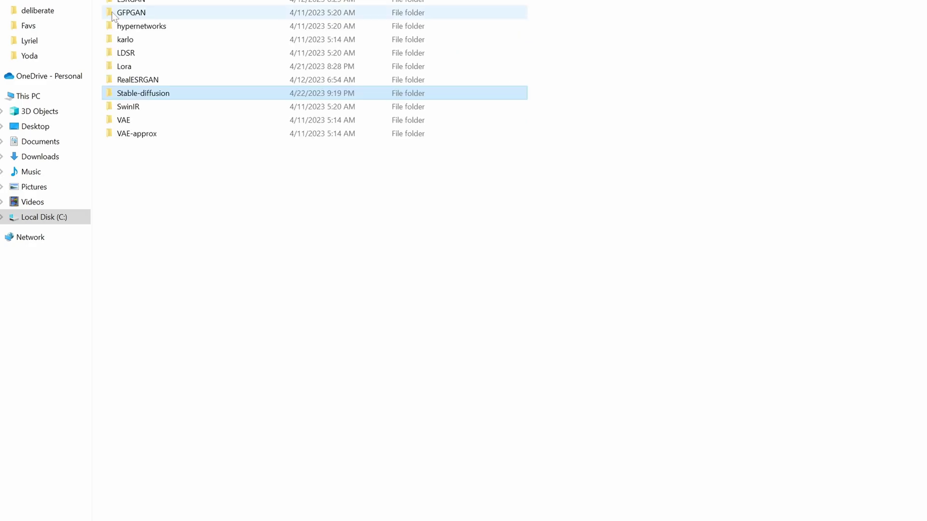
key(alt+Up)
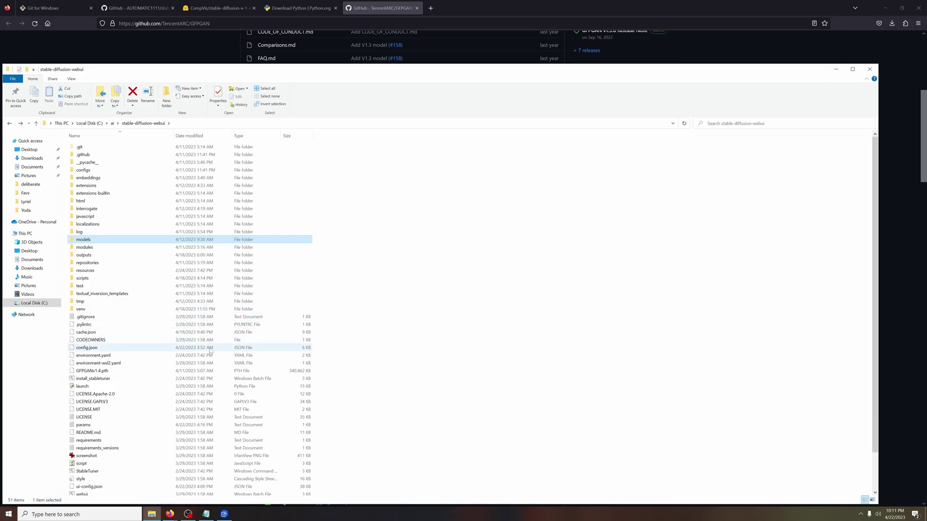
scroll(209, 352, down, 2)
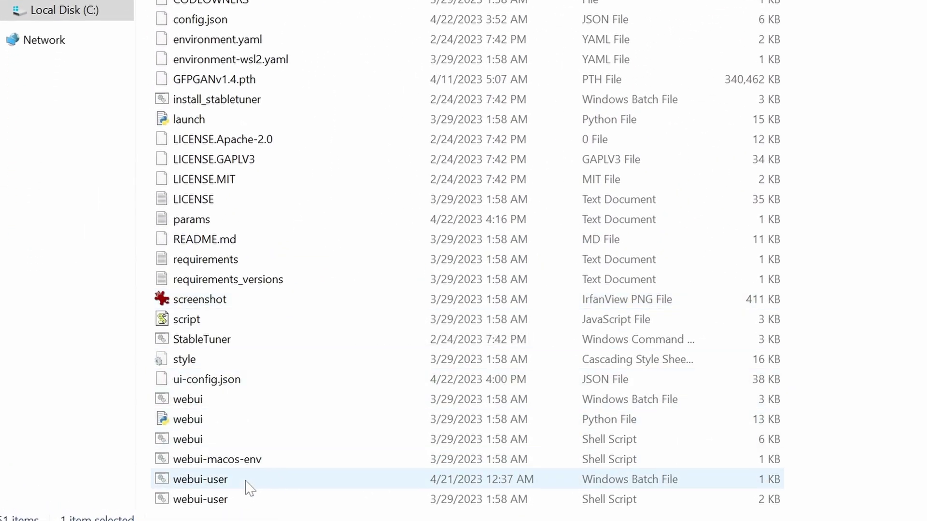
double_click(248, 488)
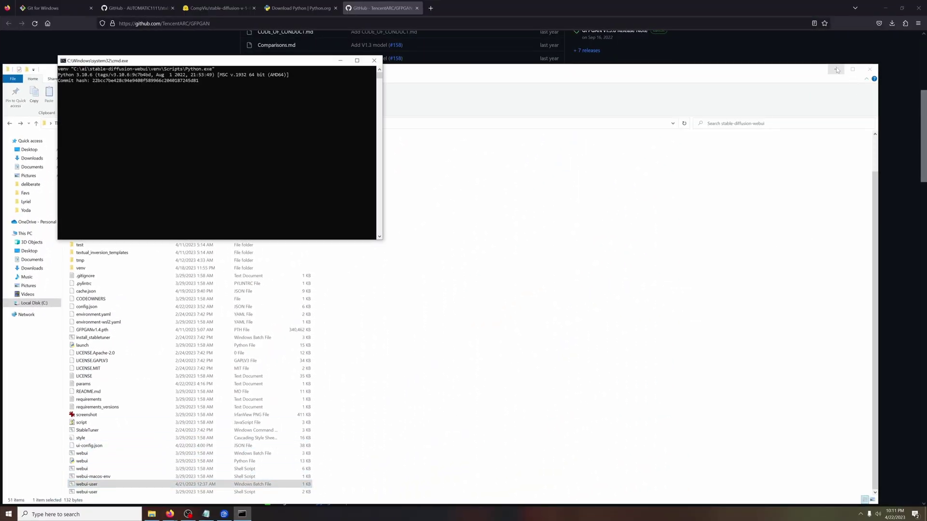
click(836, 69)
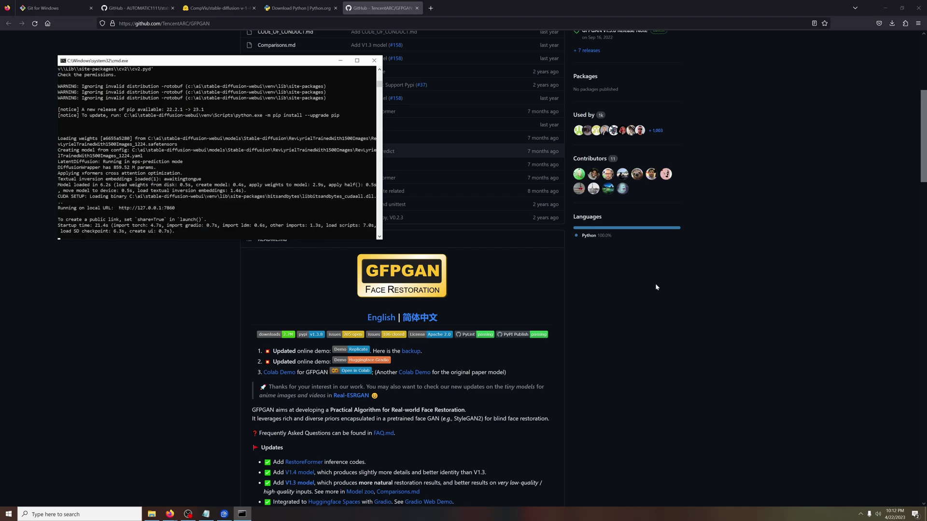
mouse_move(179, 213)
mouse_down()
mouse_move(124, 211)
mouse_move(175, 209)
mouse_up()
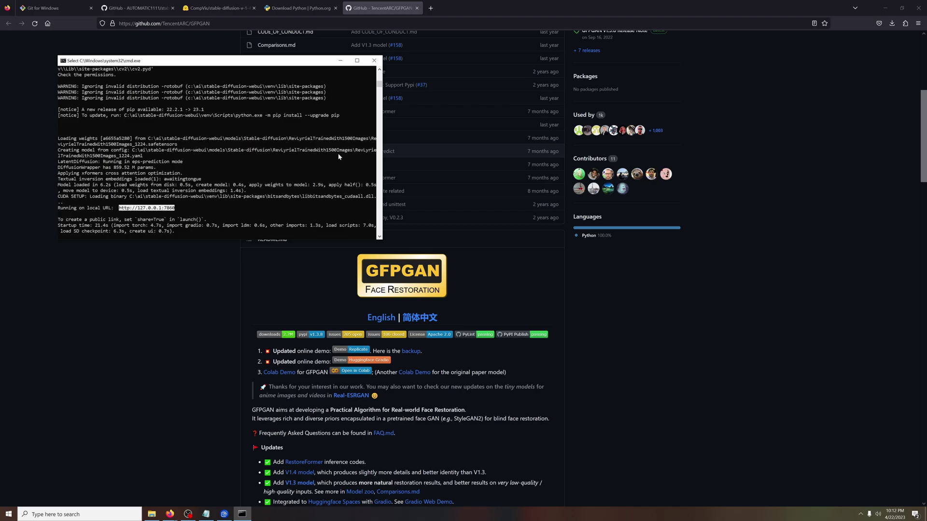
key(ctrl+c)
click(389, 24)
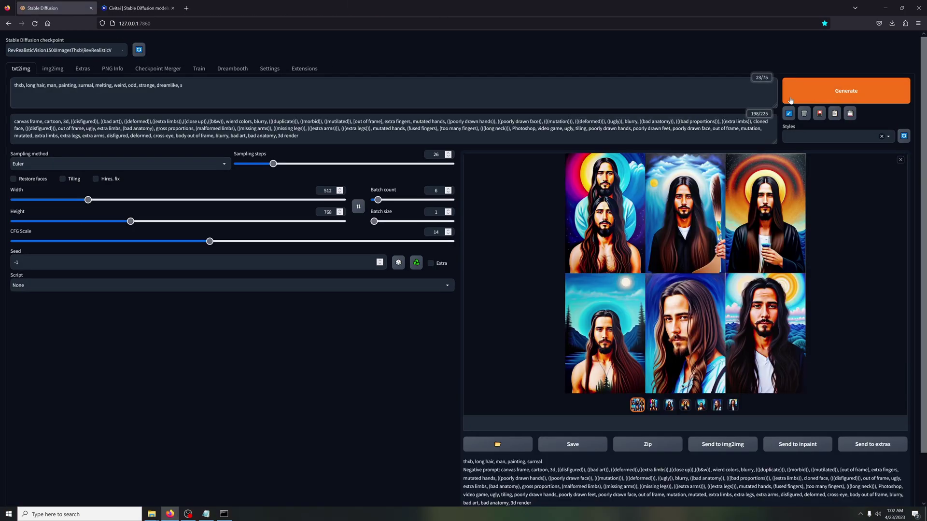
Append 'shrooms, lsd' and '8k,' to the portrait prompt and generate image batches
text(oms, lsd)
click(811, 94)
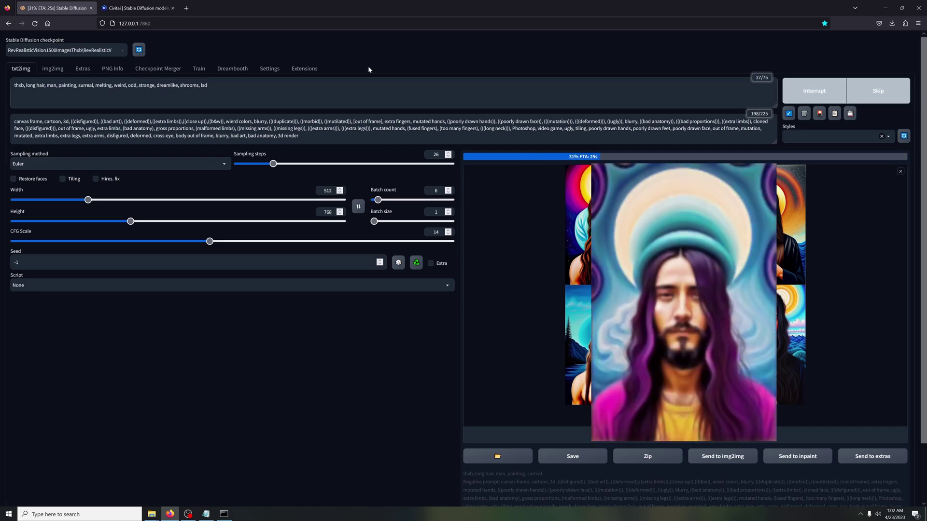
text(8)
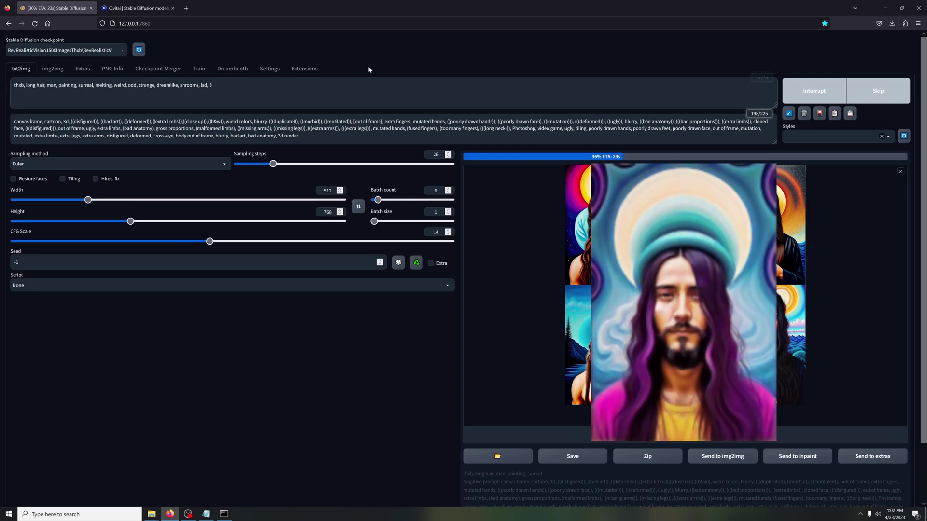
text(k)
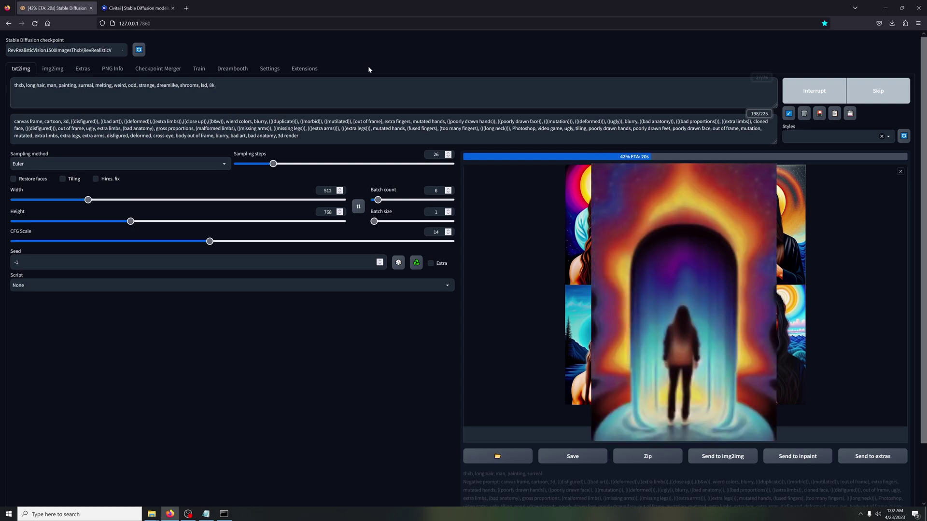
text(,)
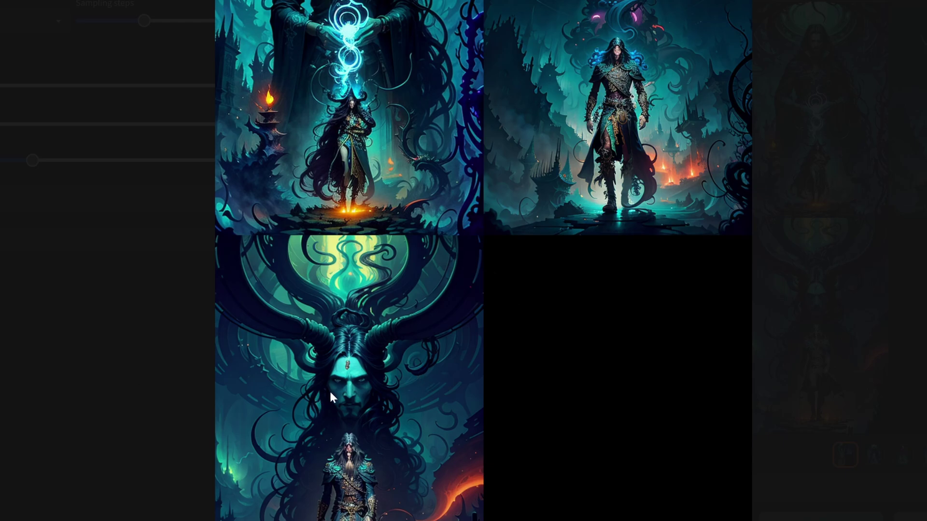
click(197, 378)
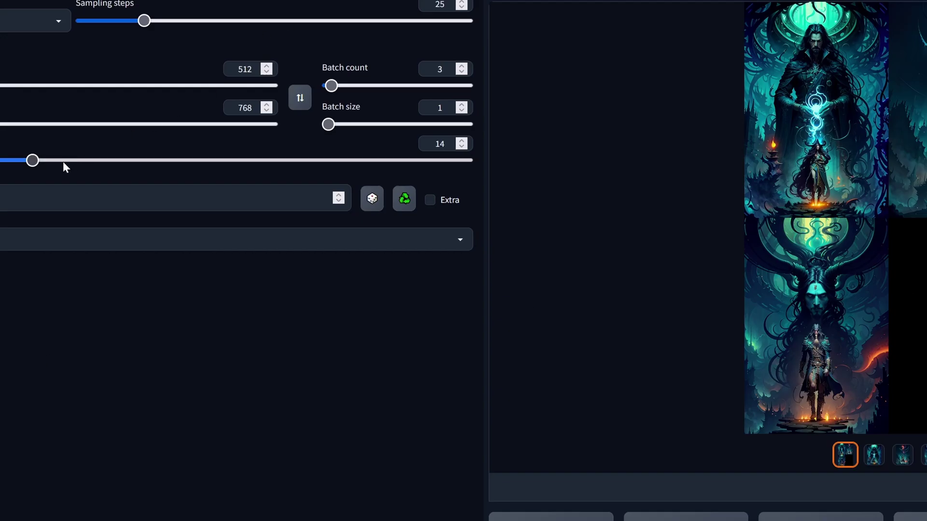